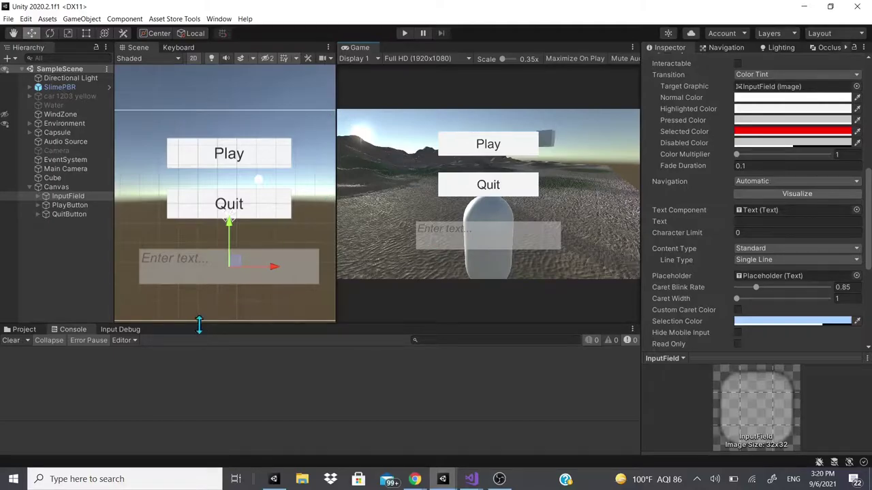
- Lower the Console divider and dock the Game tab in the Scene tab group so it fills the center
{"action": "left_click_drag", "start_coordinate": [199, 325], "coordinate": [200, 389]}
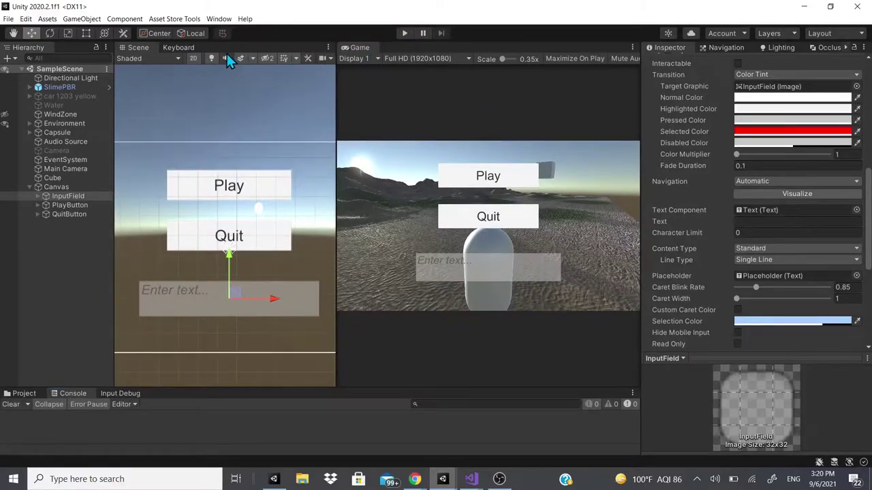
{"action": "left_click_drag", "start_coordinate": [346, 48], "coordinate": [228, 47]}
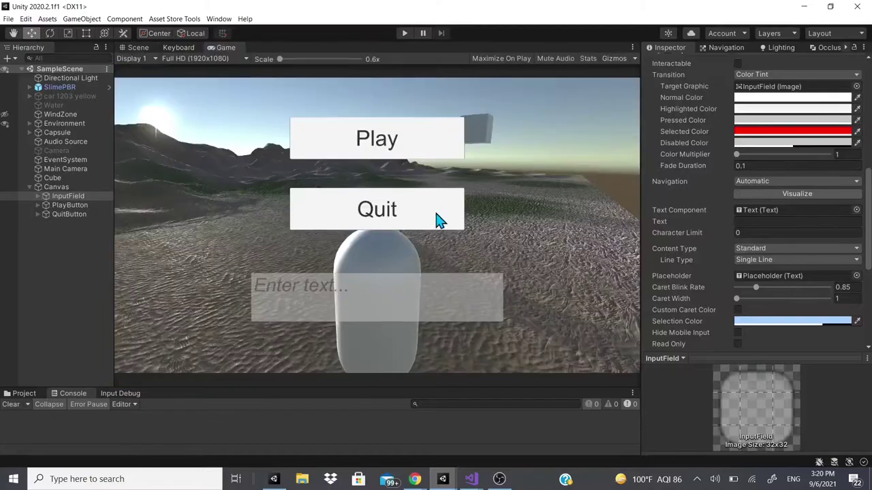
- Move InputField below QuitButton in the Hierarchy
{"action": "left_click", "coordinate": [62, 197]}
{"action": "left_click", "coordinate": [65, 205]}
{"action": "left_click", "coordinate": [68, 214]}
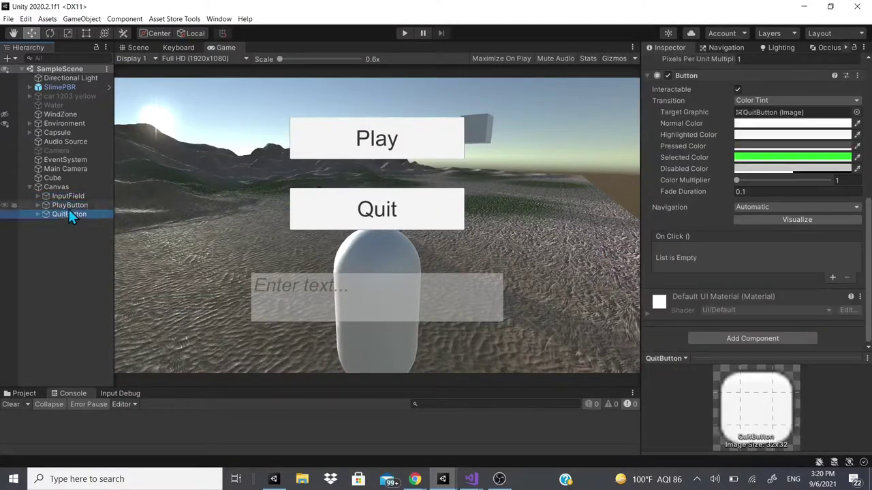
{"action": "left_click", "coordinate": [70, 196]}
{"action": "left_click_drag", "start_coordinate": [70, 196], "coordinate": [68, 218]}
- Set PlayButton's navigation to Explicit, with InputField on up/left and QuitButton on down/right
{"action": "left_click", "coordinate": [66, 197]}
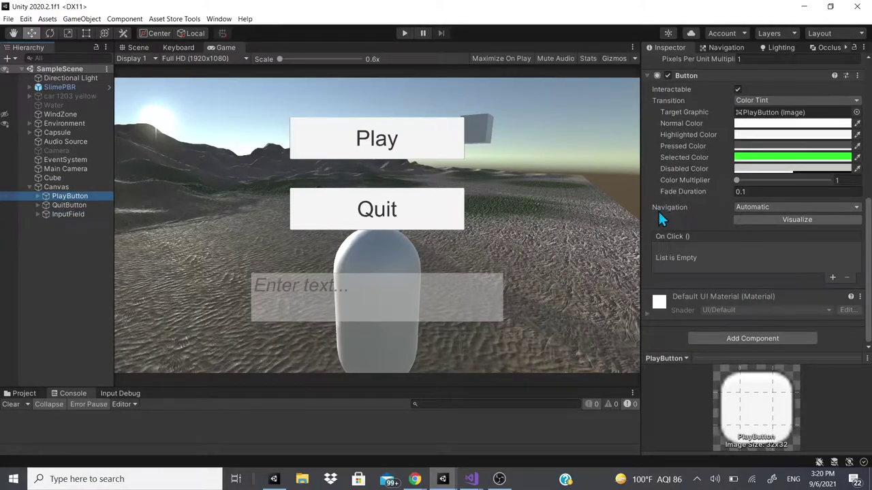
{"action": "left_click", "coordinate": [745, 208]}
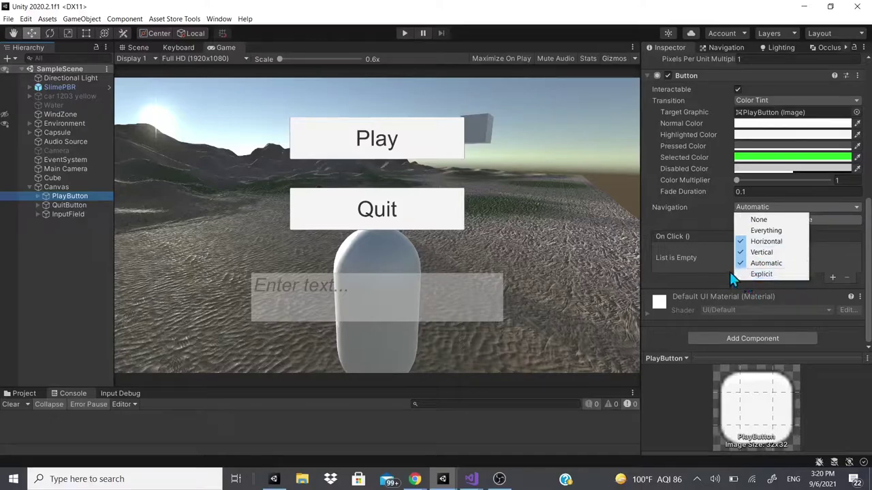
{"action": "left_click", "coordinate": [746, 230]}
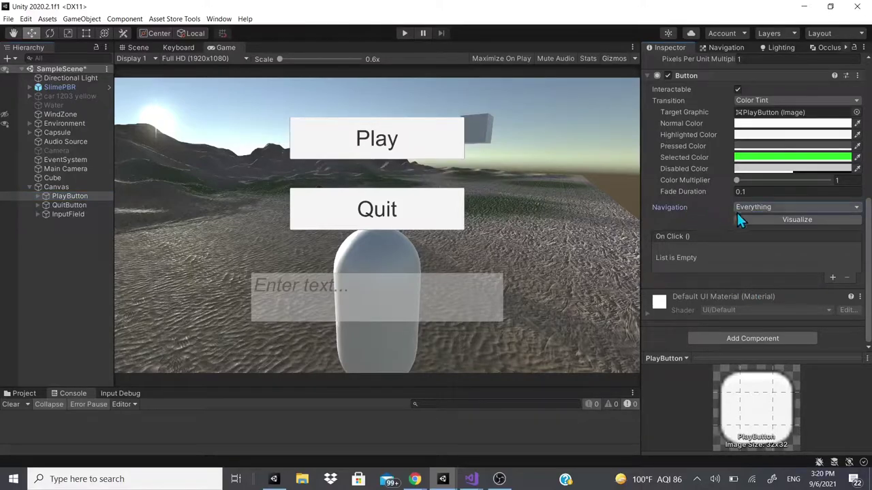
{"action": "left_click", "coordinate": [740, 207]}
{"action": "left_click", "coordinate": [755, 220]}
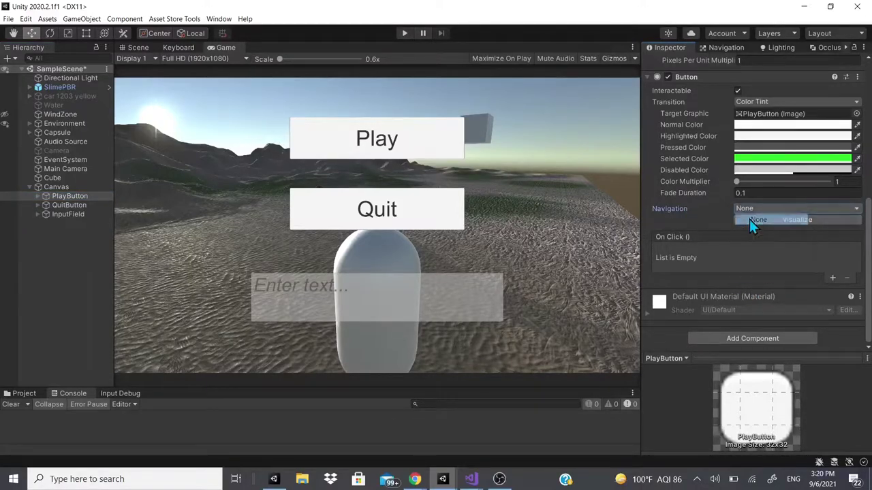
{"action": "left_click", "coordinate": [749, 208]}
{"action": "left_click", "coordinate": [757, 275]}
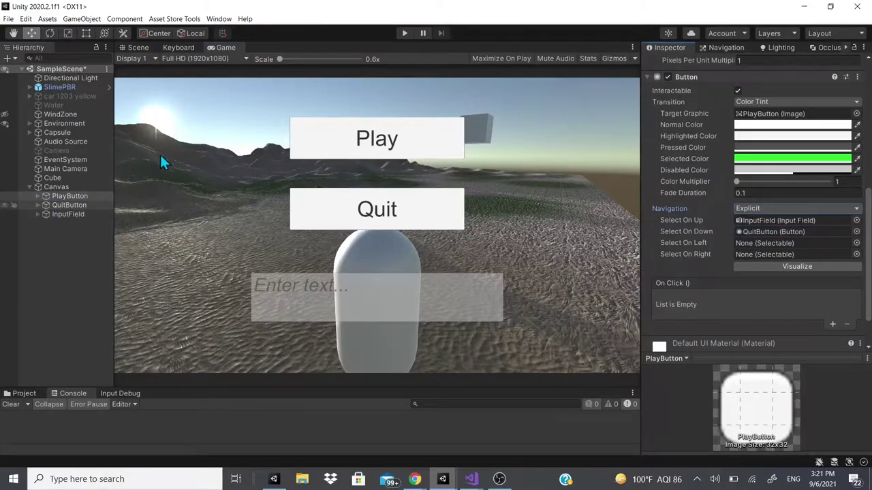
{"action": "left_click_drag", "start_coordinate": [63, 215], "coordinate": [771, 247]}
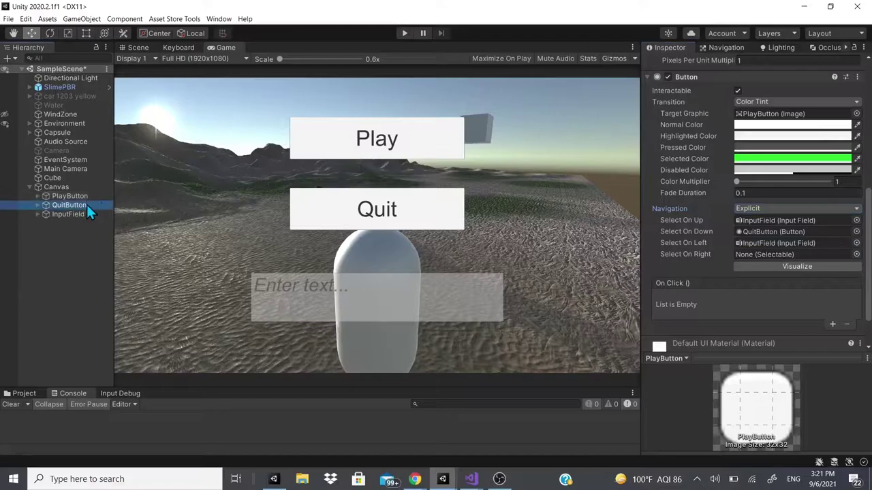
{"action": "left_click_drag", "start_coordinate": [86, 204], "coordinate": [808, 256]}
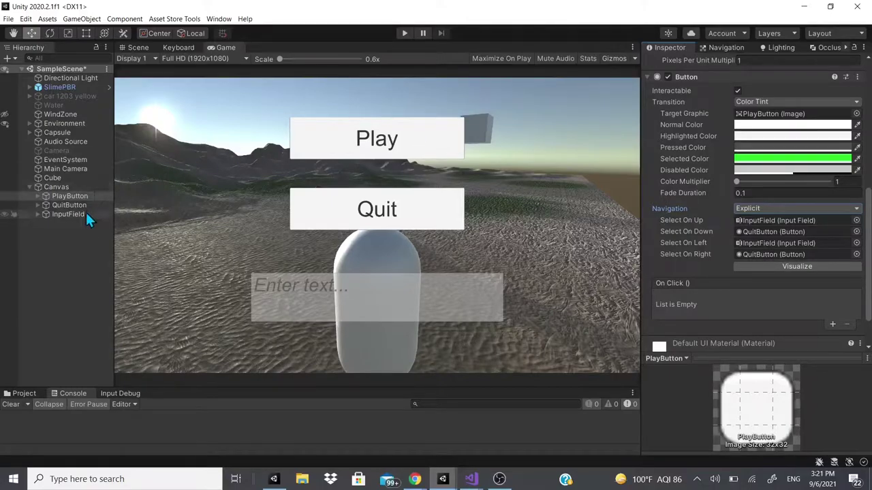
- Switch QuitButton's navigation to Explicit, with PlayButton on Up and InputField on Down
{"action": "left_click", "coordinate": [69, 205]}
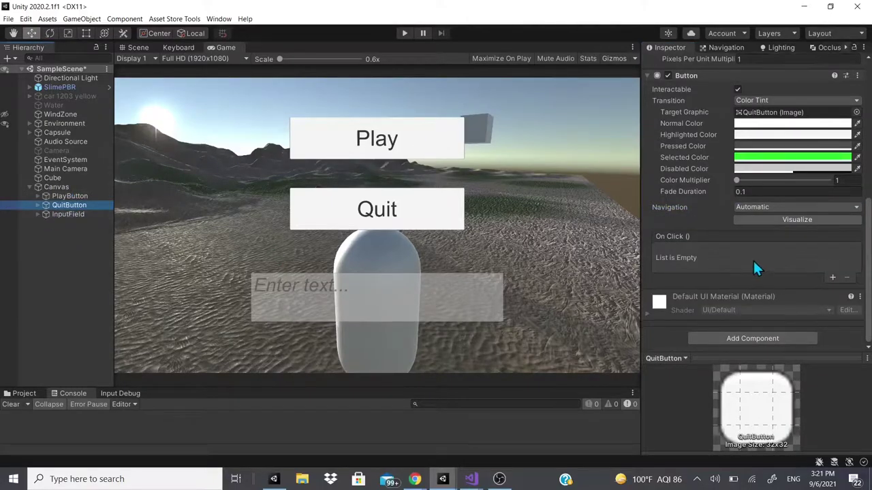
{"action": "left_click", "coordinate": [741, 208]}
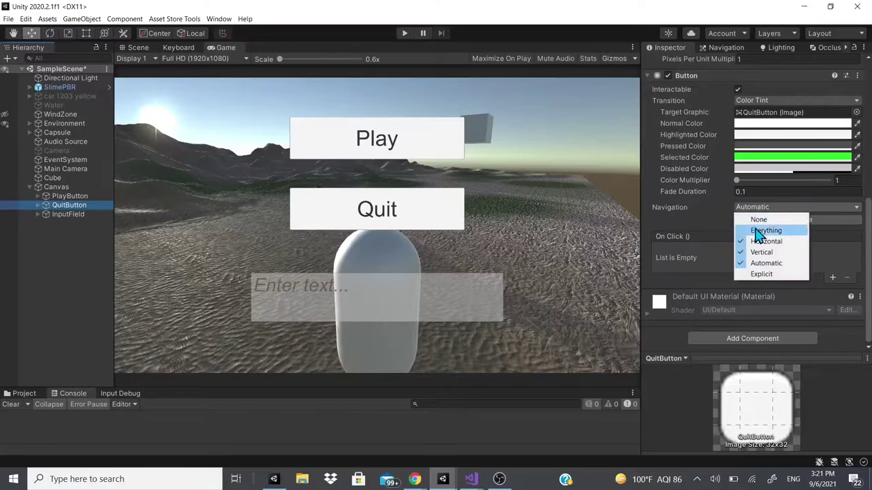
{"action": "left_click", "coordinate": [762, 220]}
{"action": "left_click", "coordinate": [758, 208]}
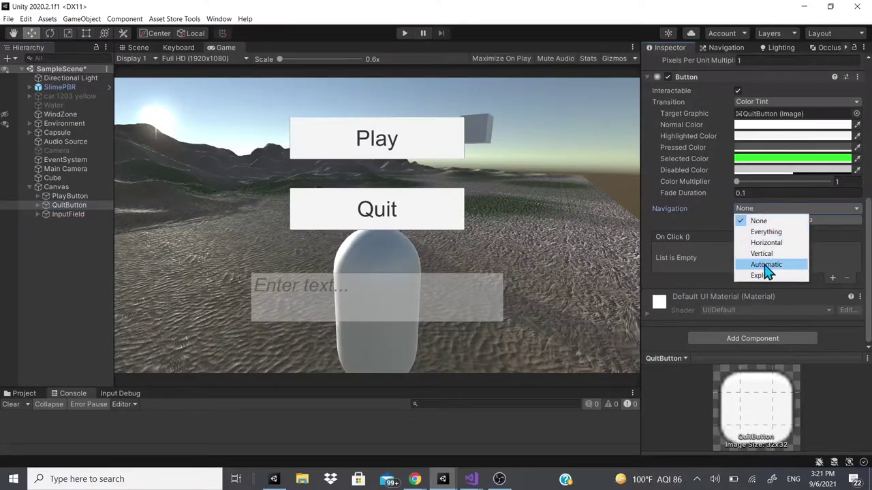
{"action": "left_click", "coordinate": [761, 273]}
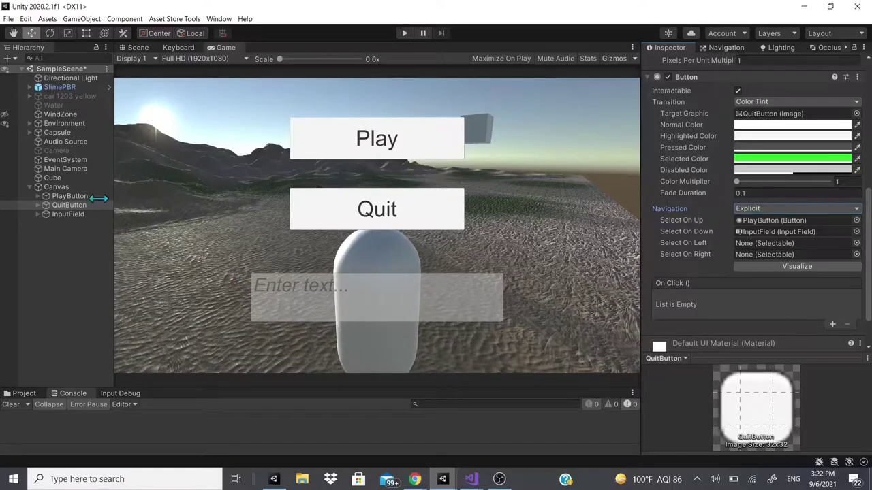
- Set InputField's navigation to Explicit (QuitButton up, PlayButton down) and disable its Input Field Test script
{"action": "left_click", "coordinate": [72, 214]}
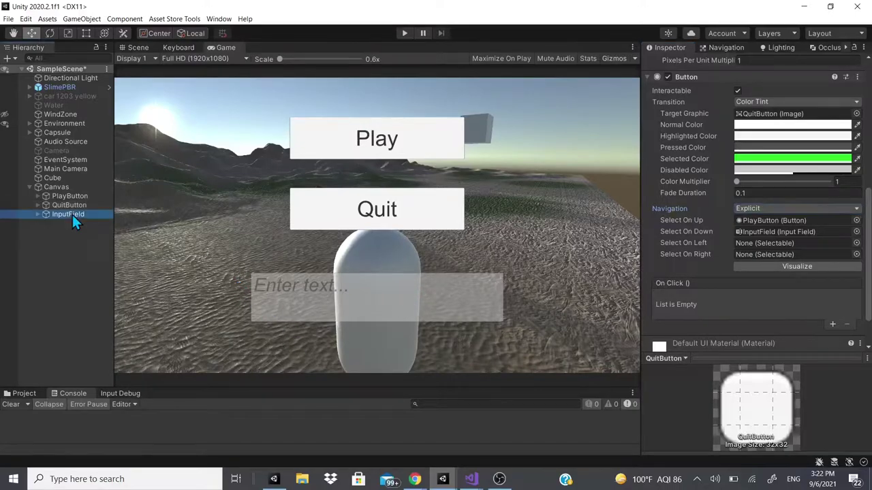
{"action": "left_click", "coordinate": [744, 207]}
{"action": "left_click", "coordinate": [758, 220]}
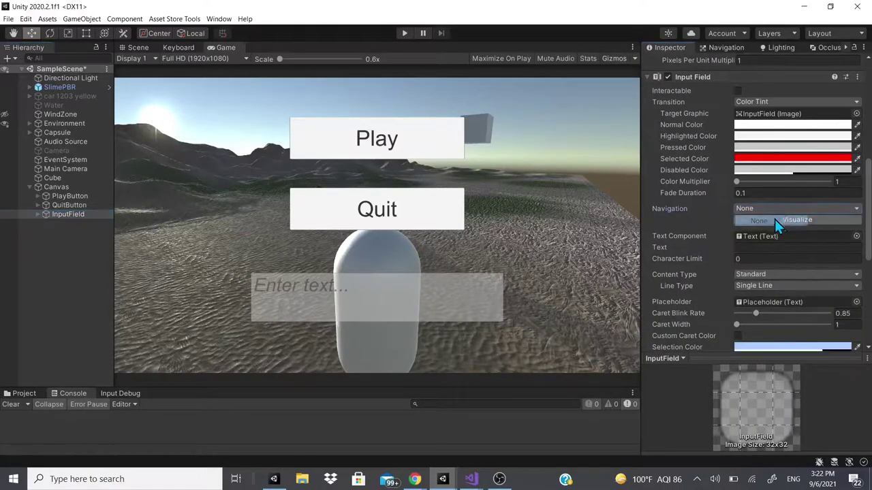
{"action": "left_click", "coordinate": [771, 210]}
{"action": "left_click", "coordinate": [762, 275]}
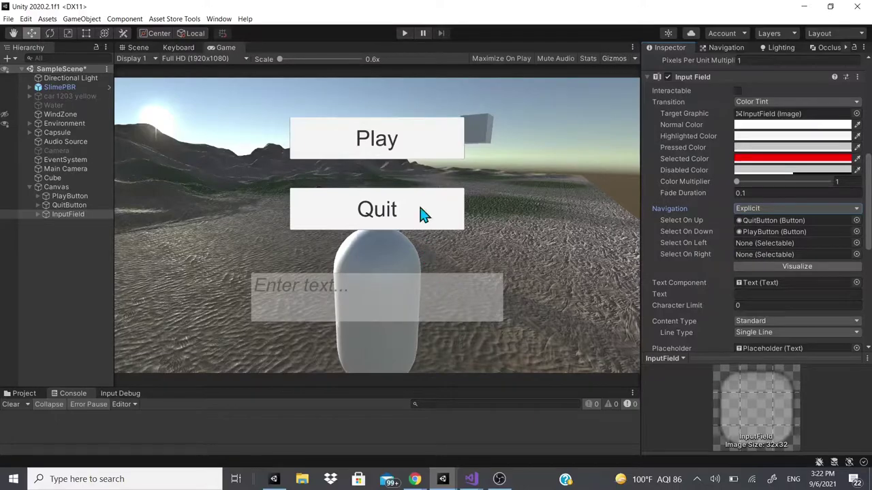
{"action": "scroll", "coordinate": [648, 293], "scroll_direction": "down", "scroll_amount": 8}
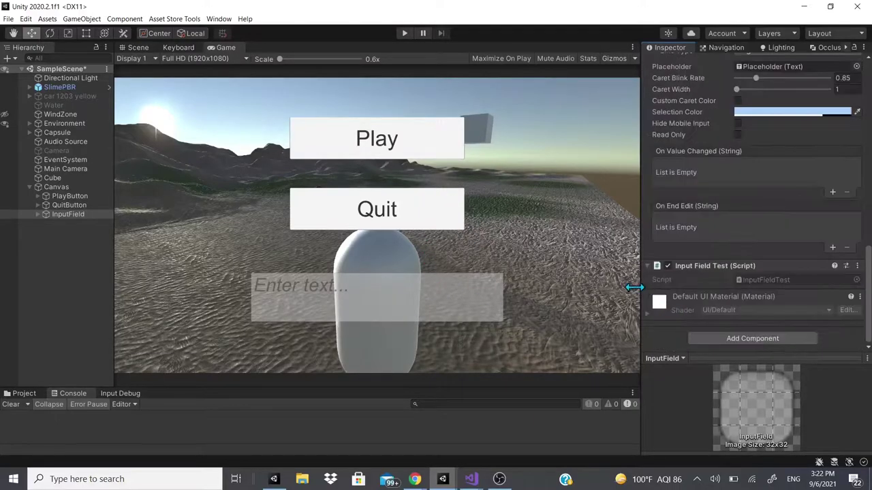
{"action": "left_click", "coordinate": [669, 267]}
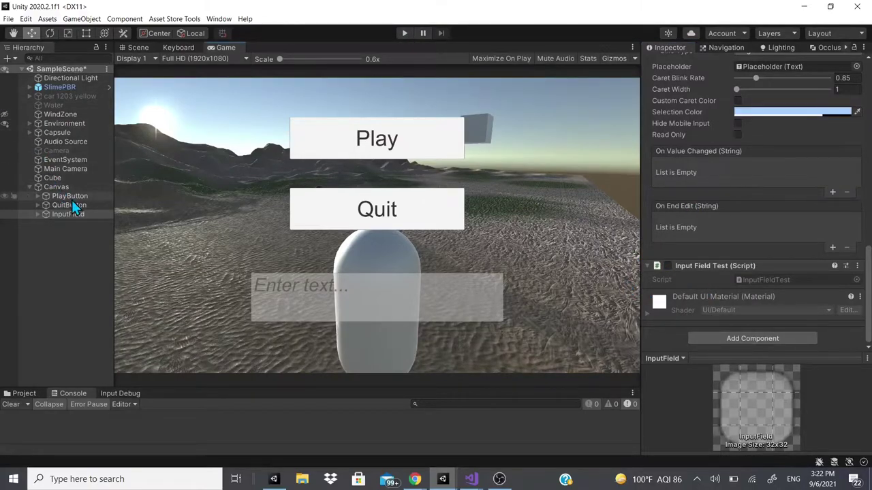
- Turn on Interactable for the InputField's Input Field component
{"action": "scroll", "coordinate": [796, 259], "scroll_direction": "up", "scroll_amount": 10}
{"action": "scroll", "coordinate": [749, 184], "scroll_direction": "up", "scroll_amount": 3}
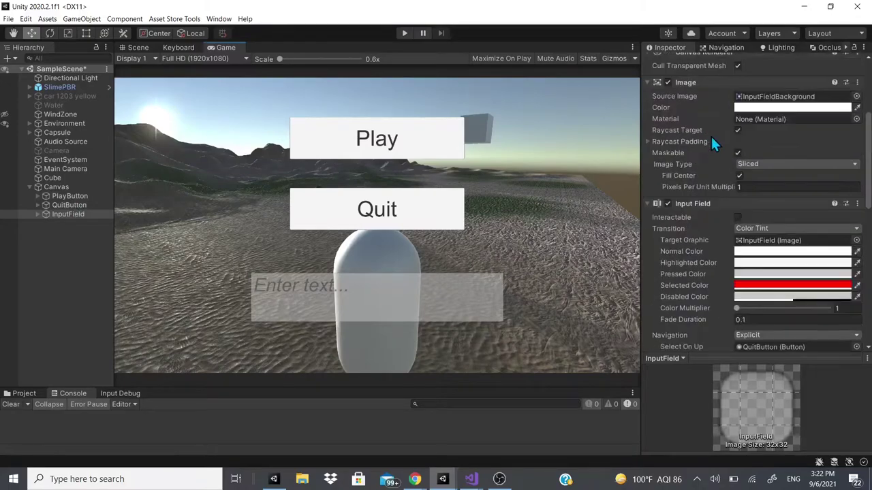
{"action": "left_click", "coordinate": [737, 217]}
- Run a quick Play-mode test of the buttons, then select the EventSystem
{"action": "left_click", "coordinate": [404, 33]}
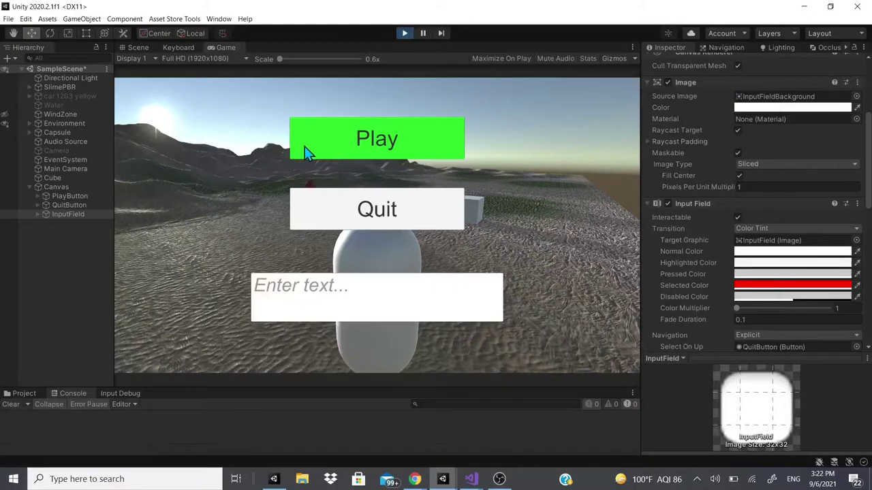
{"action": "left_click", "coordinate": [404, 34]}
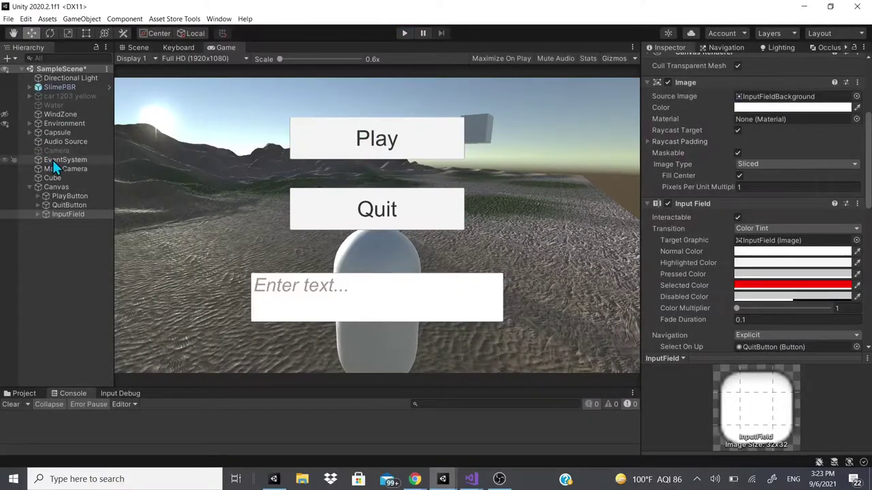
{"action": "left_click", "coordinate": [52, 160]}
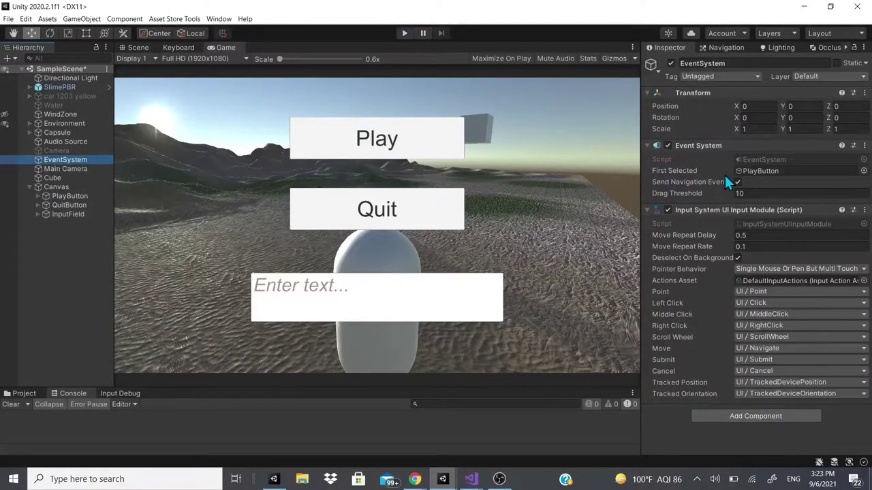
- Test Play-mode navigation with QuitButton, then PlayButton, as the EventSystem's First Selected
{"action": "left_click_drag", "start_coordinate": [71, 206], "coordinate": [763, 171]}
{"action": "left_click", "coordinate": [404, 33]}
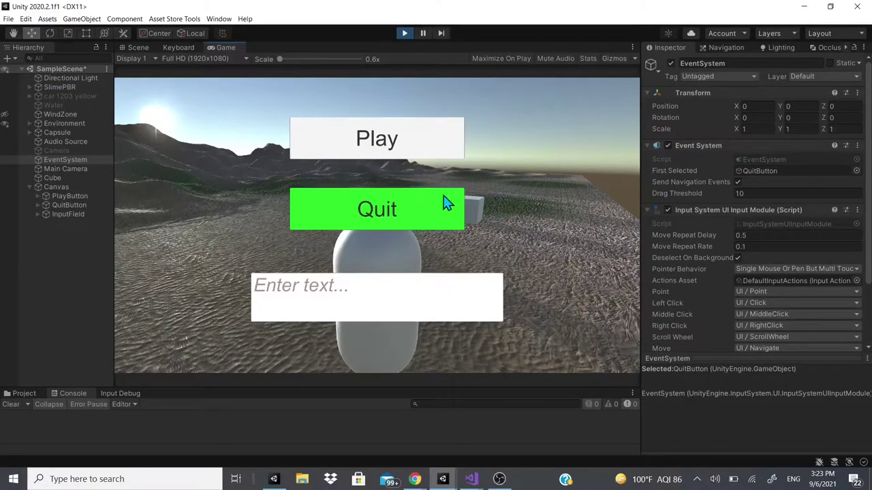
{"action": "left_click", "coordinate": [404, 34]}
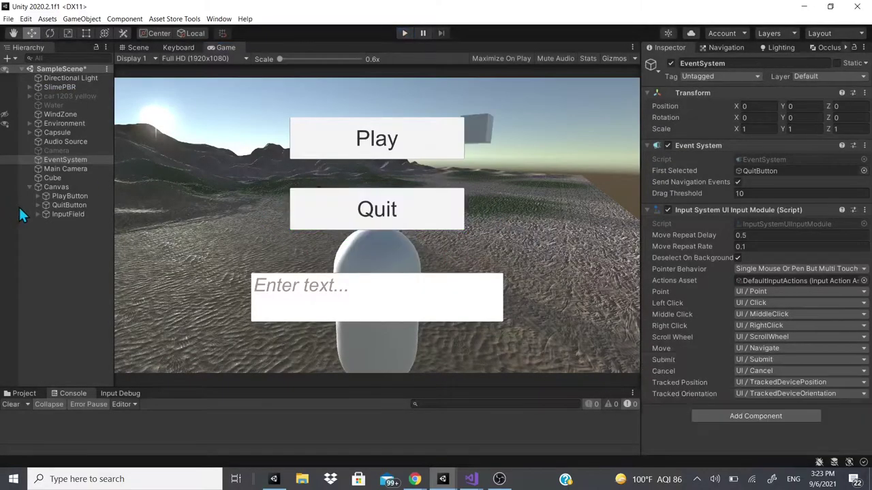
{"action": "left_click_drag", "start_coordinate": [47, 199], "coordinate": [744, 173]}
{"action": "key", "text": "ctrl+p"}
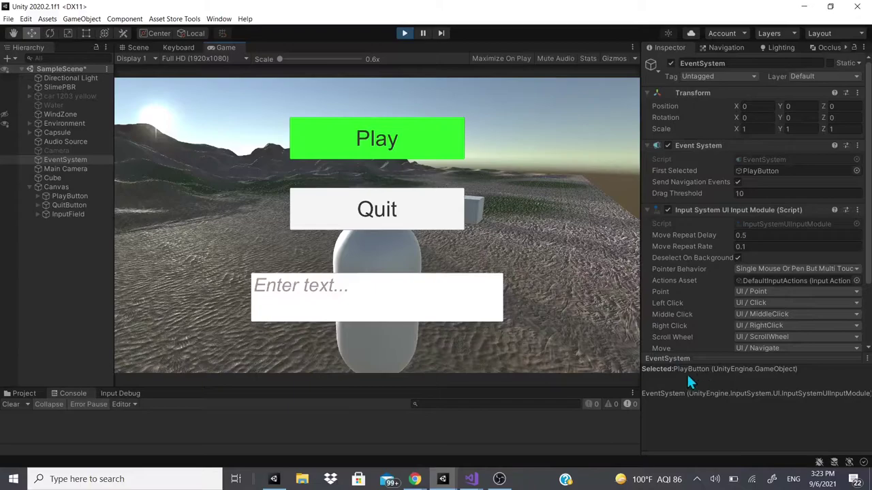
{"action": "left_click_drag", "start_coordinate": [674, 359], "coordinate": [686, 215]}
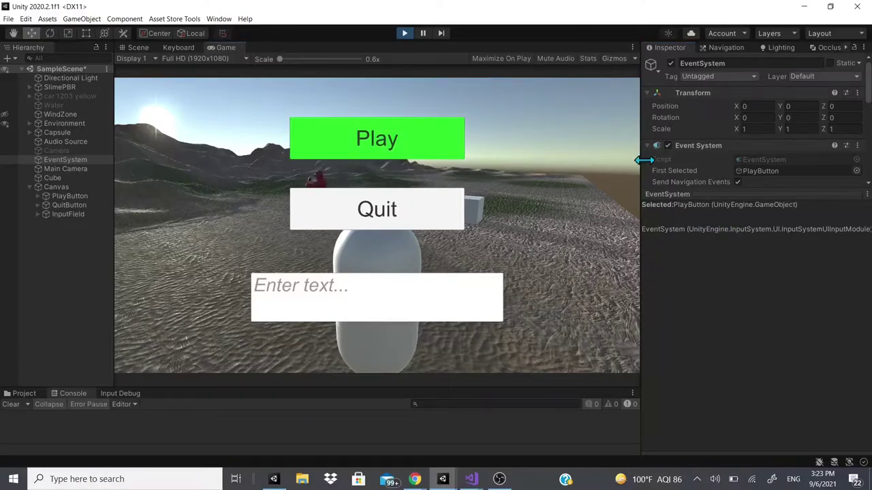
{"action": "key", "text": "Down"}
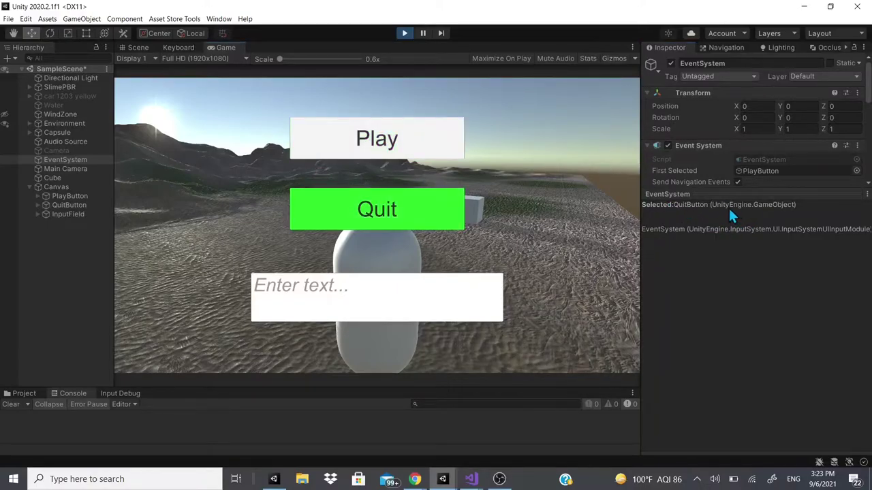
{"action": "left_click", "coordinate": [446, 279]}
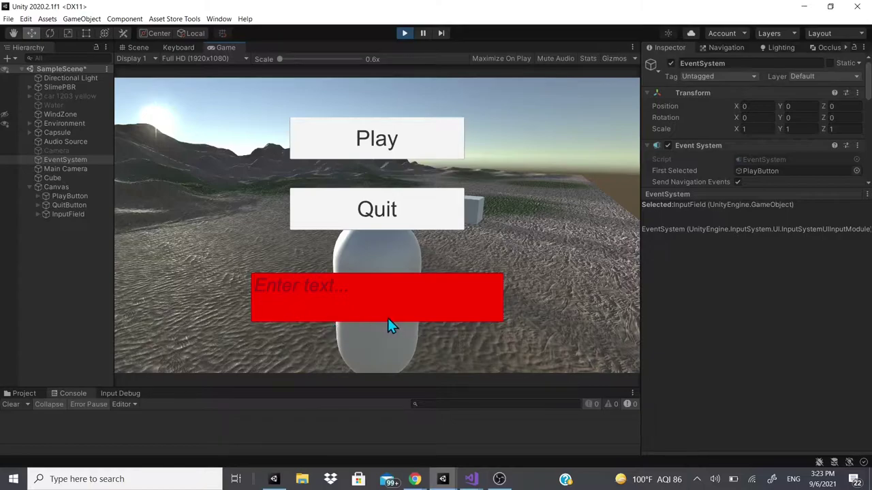
- Type 'swsasadhahdsojaohddoh' into the running game's input field, then stop Play mode
{"action": "left_click", "coordinate": [85, 215]}
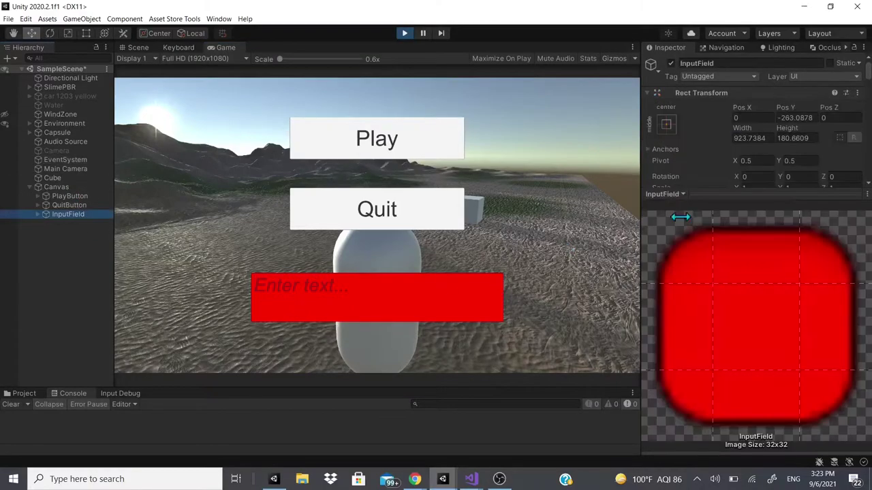
{"action": "left_click_drag", "start_coordinate": [756, 185], "coordinate": [756, 357]}
{"action": "scroll", "coordinate": [674, 139], "scroll_direction": "down", "scroll_amount": 10}
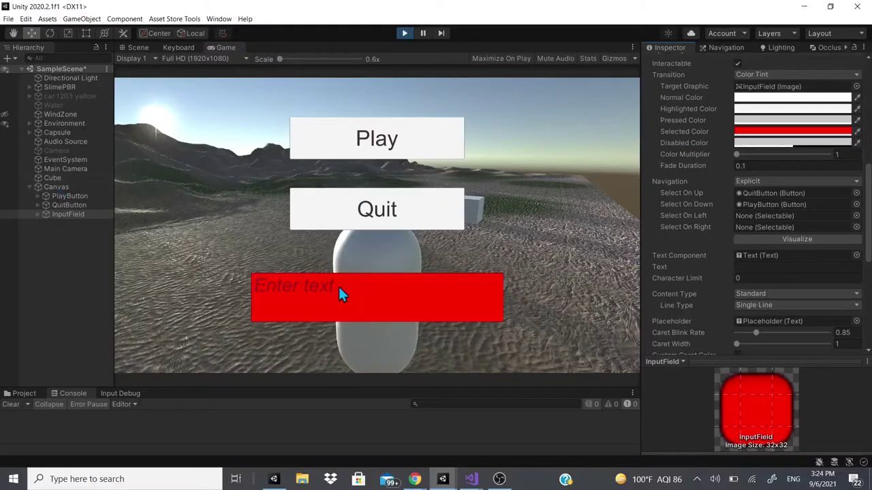
{"action": "left_click", "coordinate": [330, 306]}
{"action": "type", "text": "swsasadhahdsojaohddohvo"}
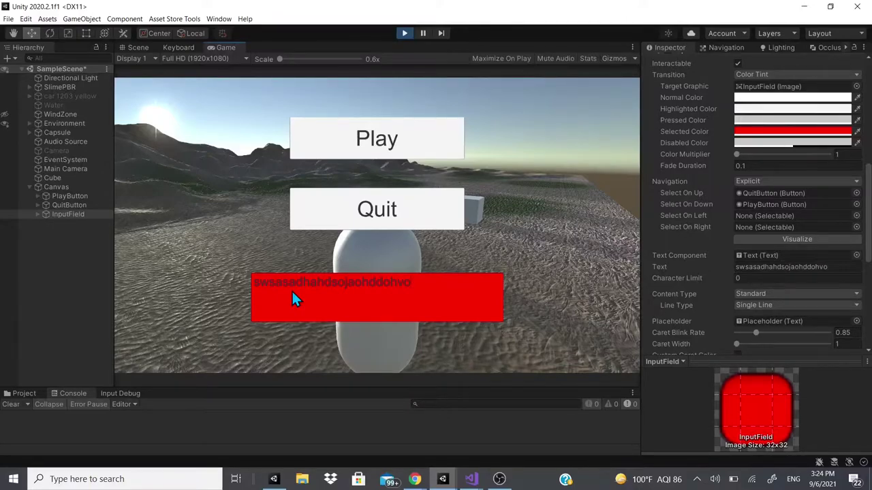
{"action": "left_click", "coordinate": [404, 33]}
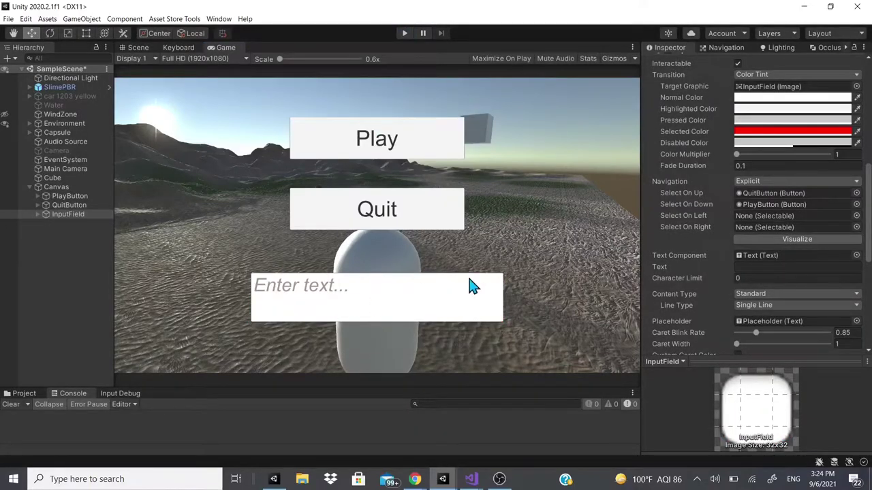
{"action": "scroll", "coordinate": [728, 144], "scroll_direction": "up", "scroll_amount": 3}
{"action": "left_click", "coordinate": [738, 166]}
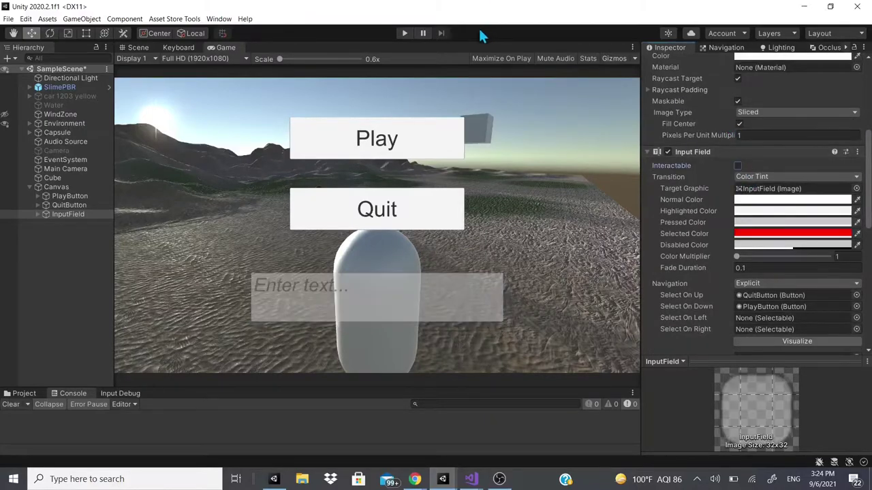
{"action": "left_click", "coordinate": [404, 33]}
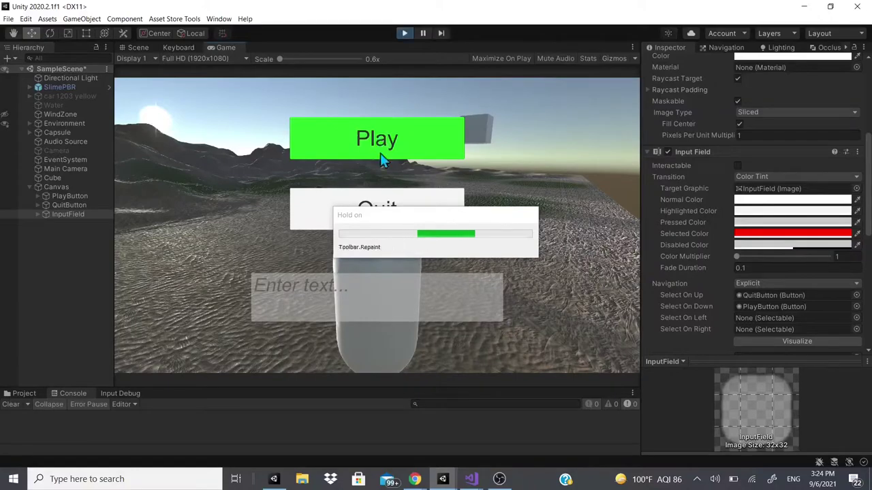
{"action": "key", "text": "Down"}
{"action": "key", "text": "Up"}
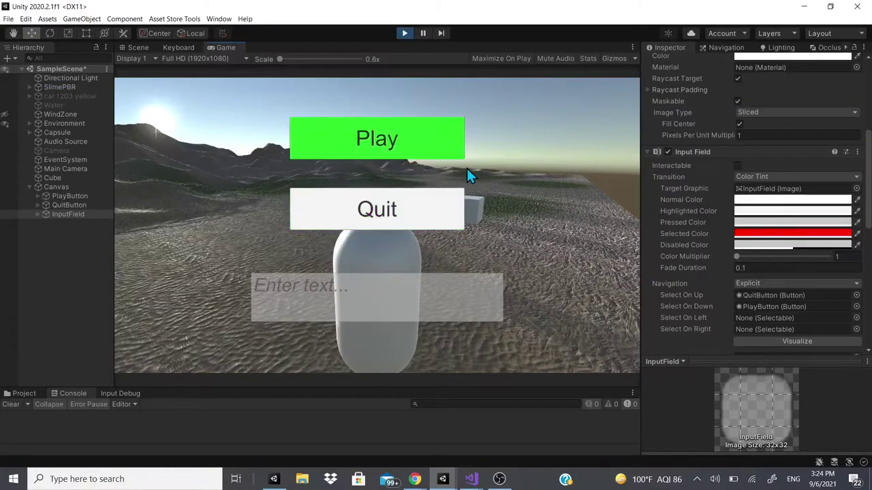
{"action": "key", "text": "Down"}
{"action": "key", "text": "Up"}
{"action": "key", "text": "Up"}
{"action": "key", "text": "Up"}
{"action": "key", "text": "Up"}
{"action": "key", "text": "Up"}
{"action": "key", "text": "Up"}
{"action": "key", "text": "Up"}
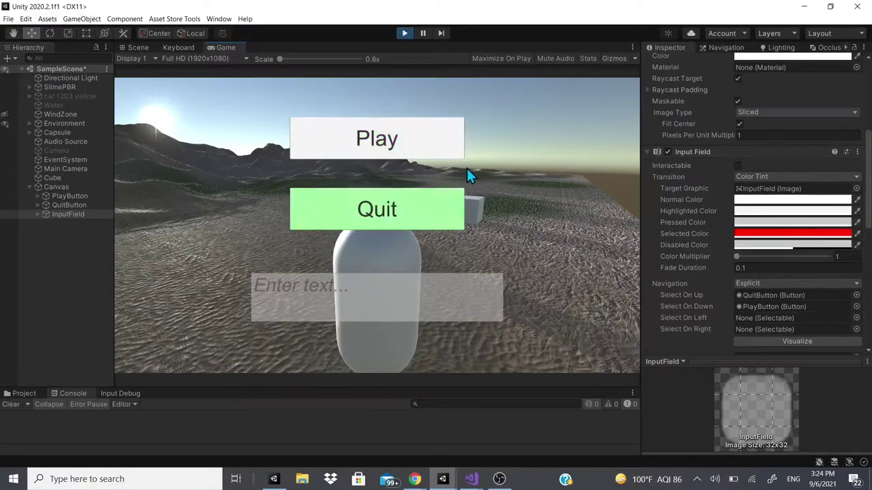
{"action": "key", "text": "Down"}
{"action": "key", "text": "Up"}
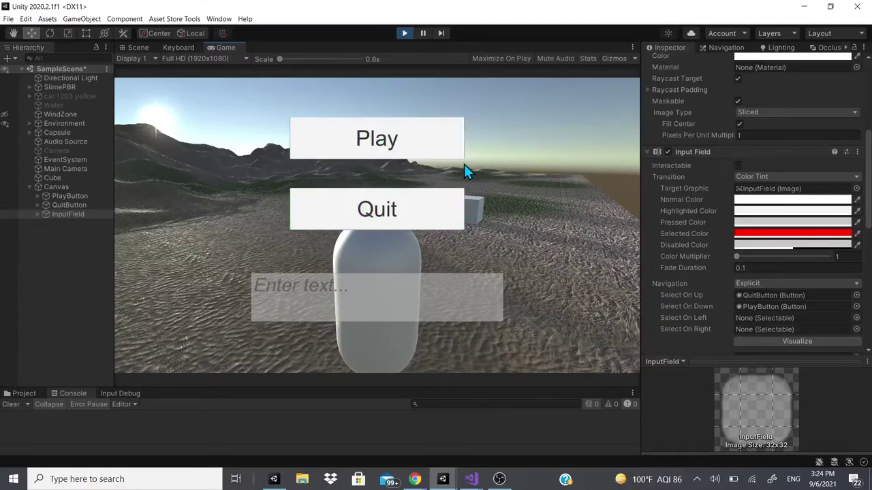
{"action": "key", "text": "Down"}
{"action": "key", "text": "Up"}
{"action": "key", "text": "Up"}
{"action": "key", "text": "Down"}
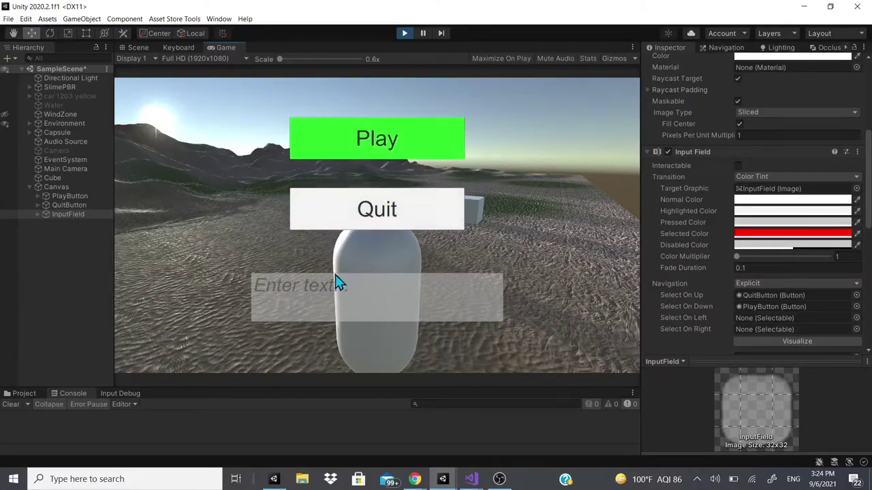
{"action": "left_click", "coordinate": [286, 296]}
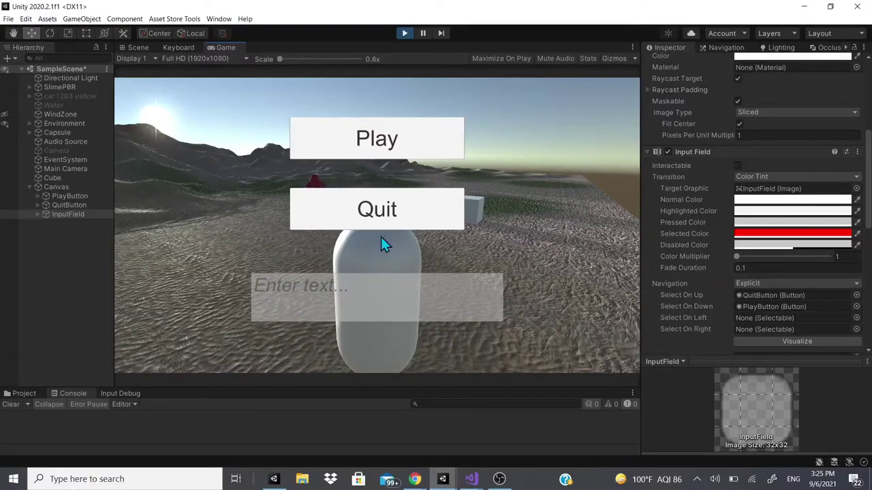
{"action": "left_click", "coordinate": [404, 33]}
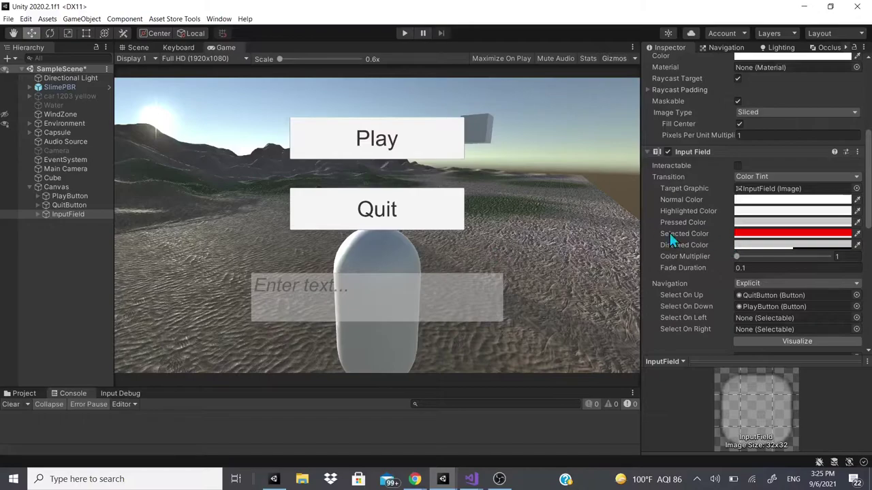
- Retest Up/Down arrow navigation between Play and Quit, exit via Quit, and select PlayButton
{"action": "scroll", "coordinate": [670, 233], "scroll_direction": "down", "scroll_amount": 6}
{"action": "scroll", "coordinate": [671, 199], "scroll_direction": "up", "scroll_amount": 3}
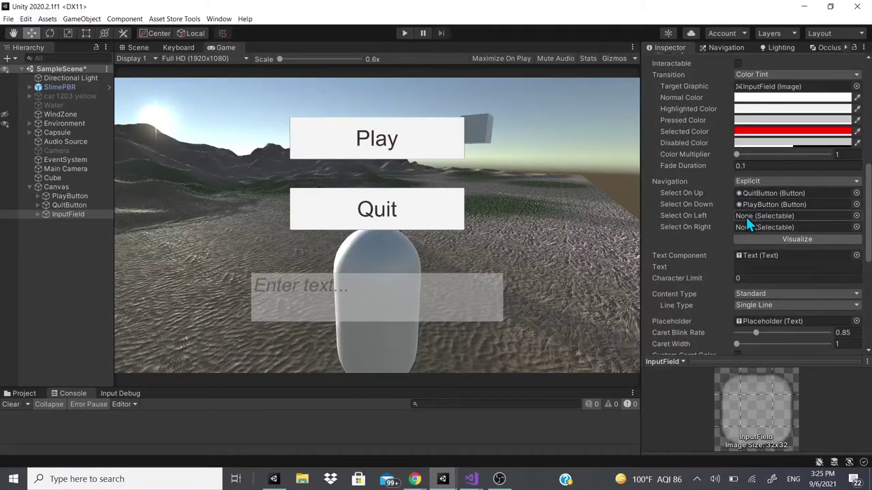
{"action": "left_click", "coordinate": [404, 32]}
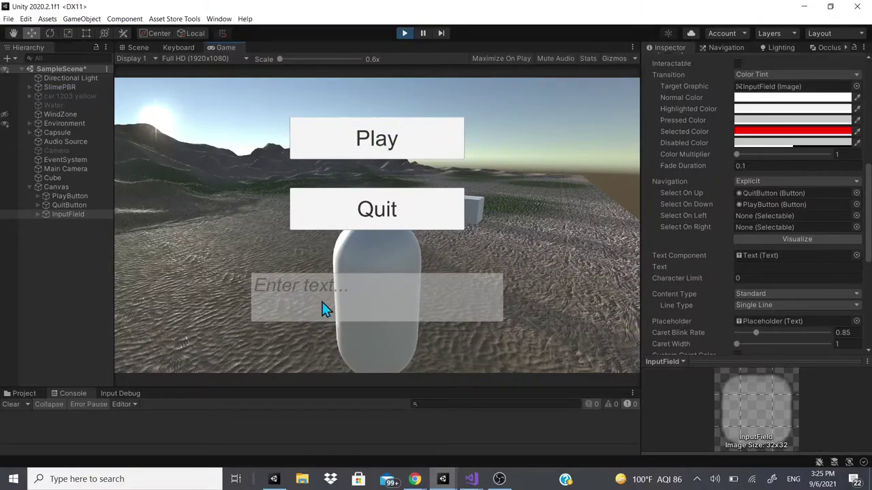
{"action": "key", "text": "Up"}
{"action": "key", "text": "Up"}
{"action": "key", "text": "Down"}
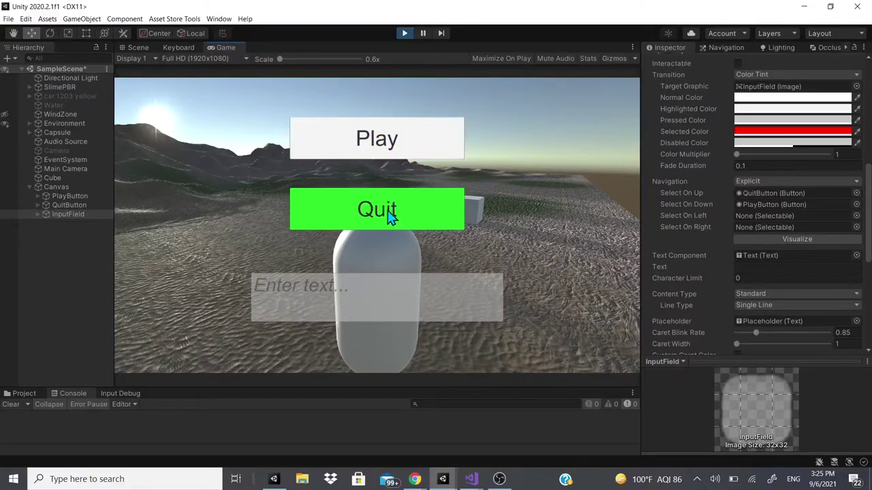
{"action": "left_click", "coordinate": [322, 227]}
{"action": "left_click", "coordinate": [61, 196]}
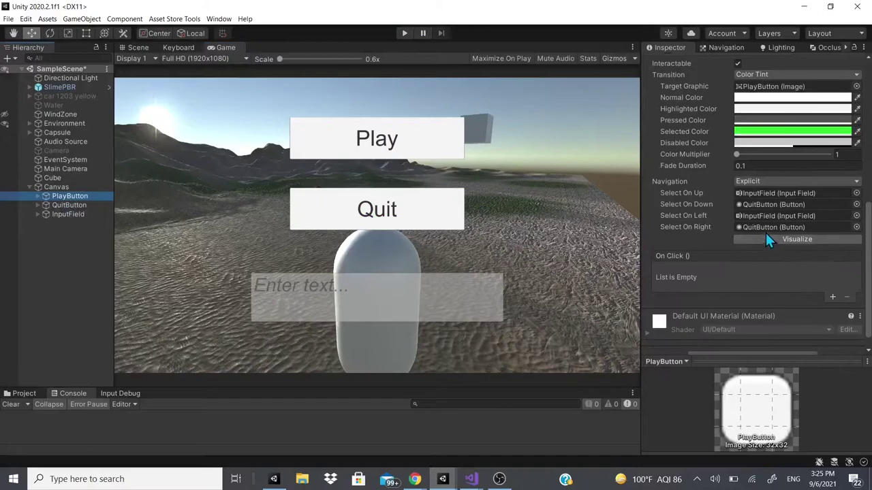
- Turn on Navigation Visualize in the Scene view and inspect the arrows around Play and Quit
{"action": "left_click", "coordinate": [142, 50]}
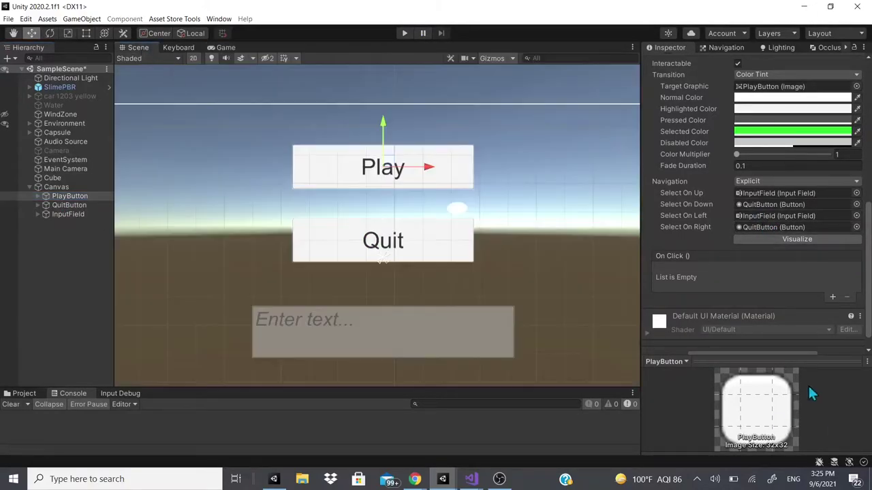
{"action": "left_click", "coordinate": [794, 239]}
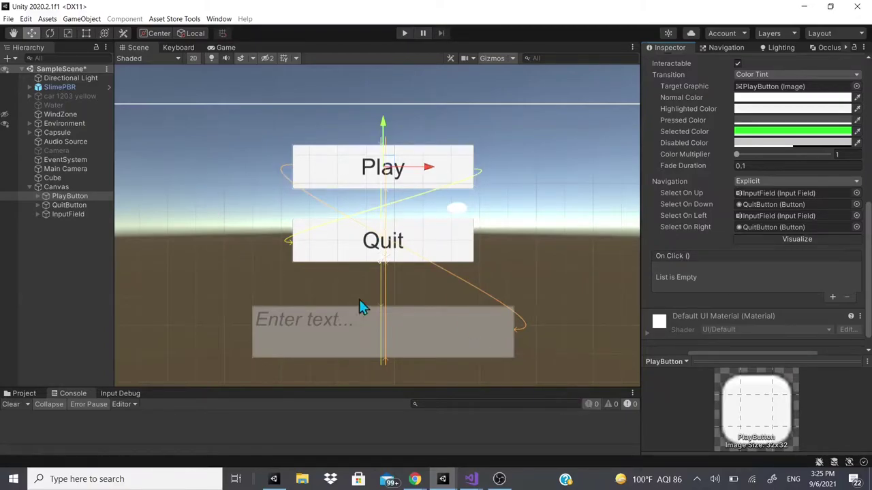
{"action": "scroll", "coordinate": [385, 228], "scroll_direction": "up", "scroll_amount": 5}
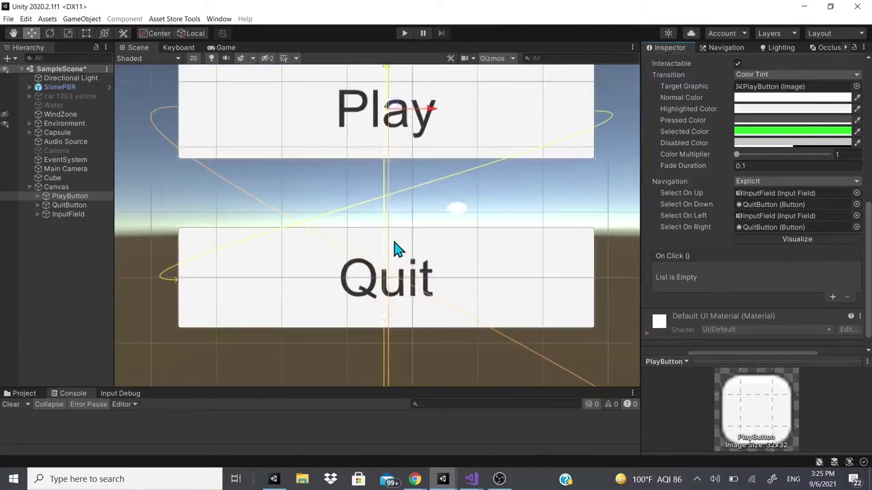
{"action": "middle_click_drag", "start_coordinate": [395, 241], "coordinate": [337, 220]}
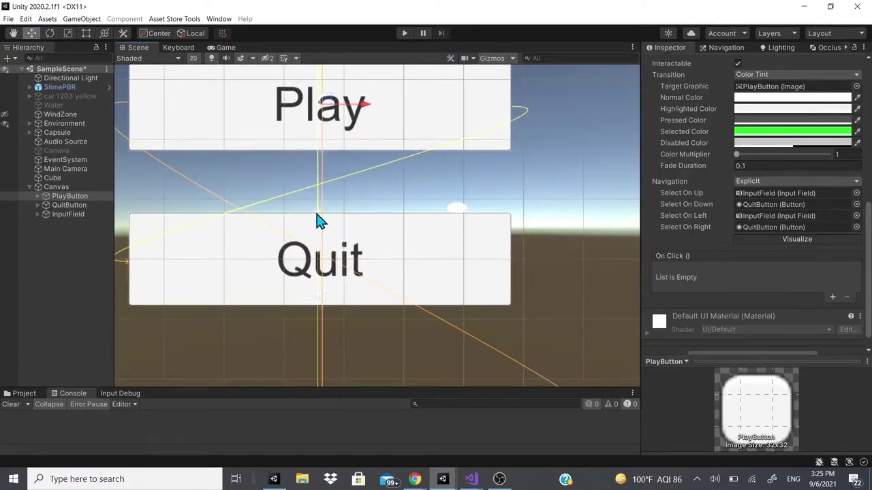
{"action": "scroll", "coordinate": [326, 153], "scroll_direction": "down", "scroll_amount": 2}
{"action": "right_click_drag", "start_coordinate": [313, 204], "coordinate": [290, 391]}
{"action": "right_click_drag", "start_coordinate": [323, 279], "coordinate": [475, 279]}
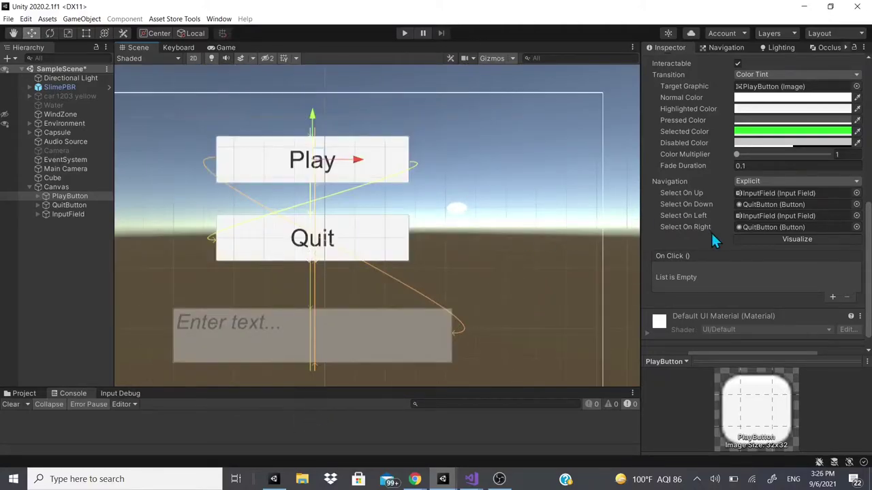
- Select PlayButton, frame the whole UI in the Scene view, and return to the Game view
{"action": "left_click", "coordinate": [54, 187]}
{"action": "left_click", "coordinate": [51, 196]}
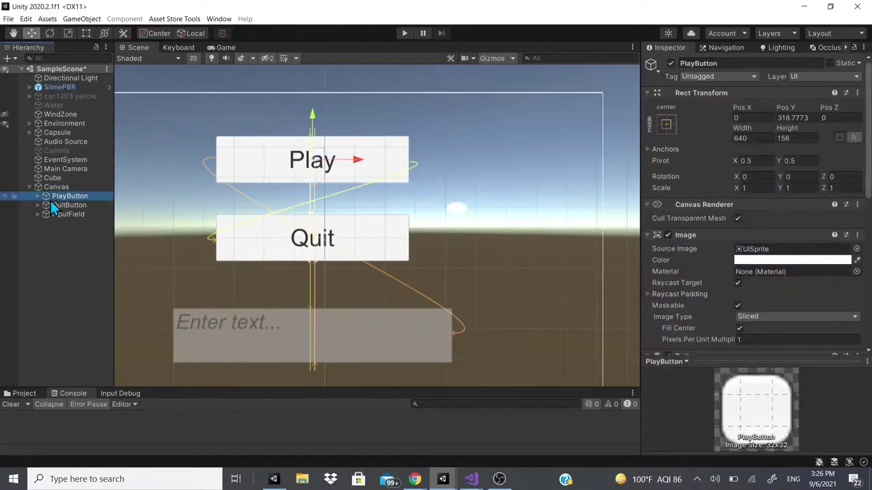
{"action": "scroll", "coordinate": [405, 241], "scroll_direction": "down", "scroll_amount": 2}
{"action": "middle_click_drag", "start_coordinate": [404, 241], "coordinate": [367, 147]}
{"action": "left_click", "coordinate": [218, 48]}
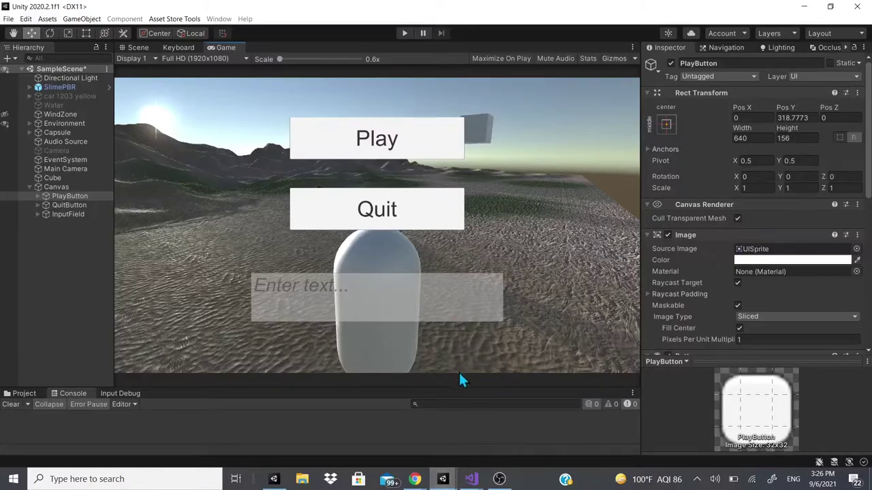
- Reselect InputField and tick its Input Field Test (Script) checkbox back on
{"action": "scroll", "coordinate": [804, 293], "scroll_direction": "down", "scroll_amount": 10}
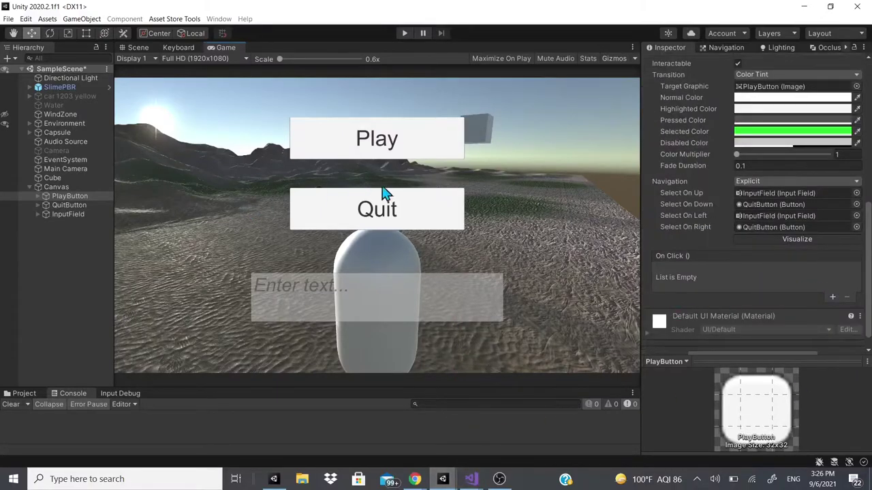
{"action": "left_click", "coordinate": [76, 216]}
{"action": "key", "text": "ctrl+z"}
{"action": "scroll", "coordinate": [823, 230], "scroll_direction": "down", "scroll_amount": 1}
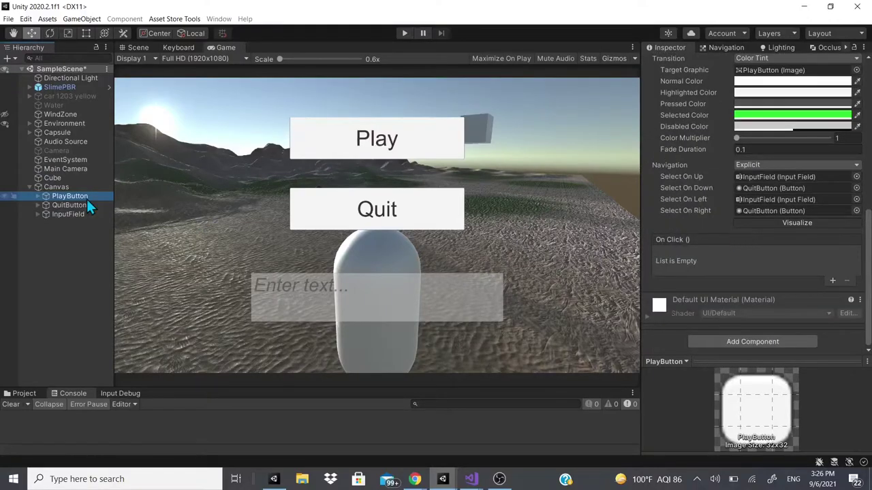
{"action": "left_click", "coordinate": [81, 214]}
{"action": "scroll", "coordinate": [705, 225], "scroll_direction": "down", "scroll_amount": 5}
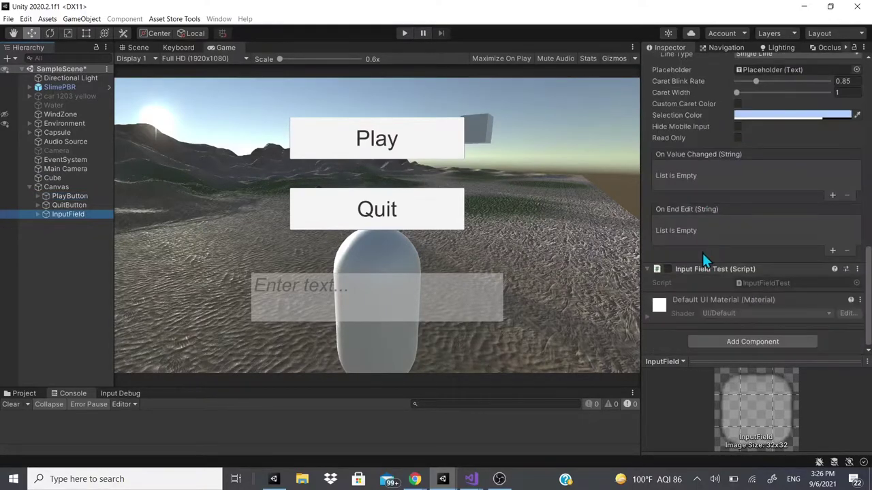
{"action": "left_click", "coordinate": [667, 269]}
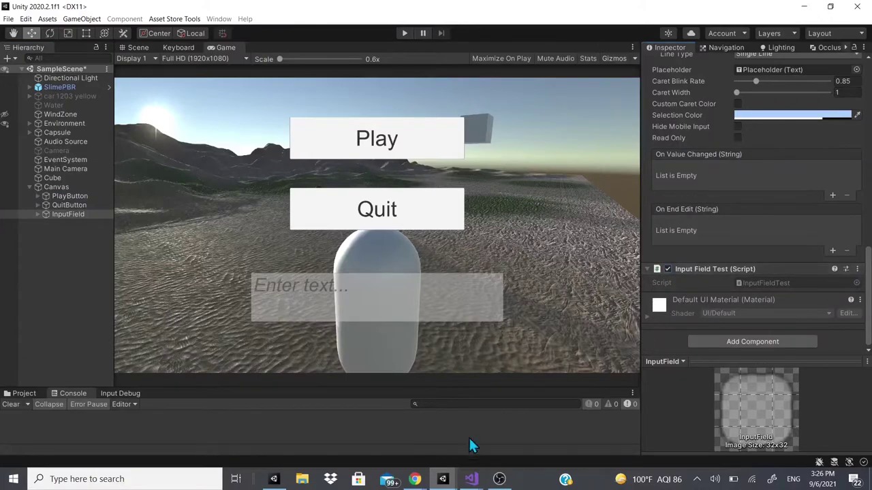
- In Visual Studio, scroll through InputFieldTest.cs's Update, Selected, DeSelected, OnEnable and OnDisable methods
{"action": "left_click", "coordinate": [472, 478]}
{"action": "scroll", "coordinate": [331, 200], "scroll_direction": "down", "scroll_amount": 6}
{"action": "scroll", "coordinate": [327, 204], "scroll_direction": "up", "scroll_amount": 1}
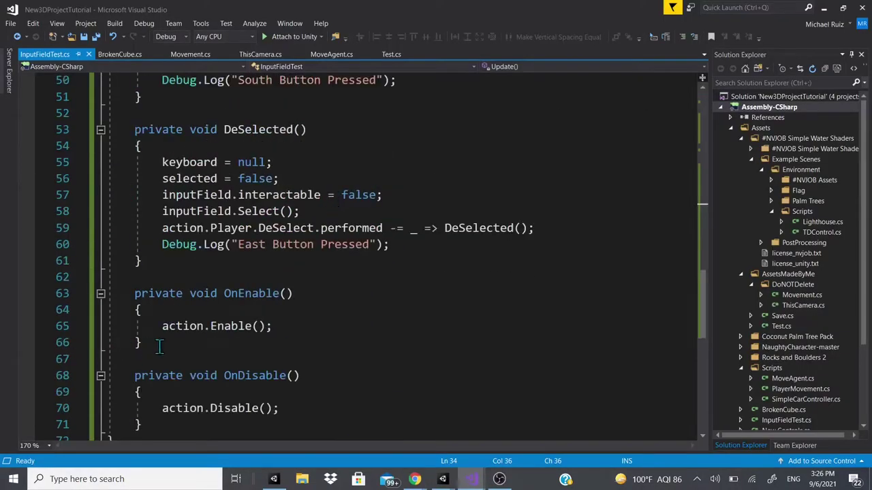
{"action": "scroll", "coordinate": [181, 350], "scroll_direction": "down", "scroll_amount": 2}
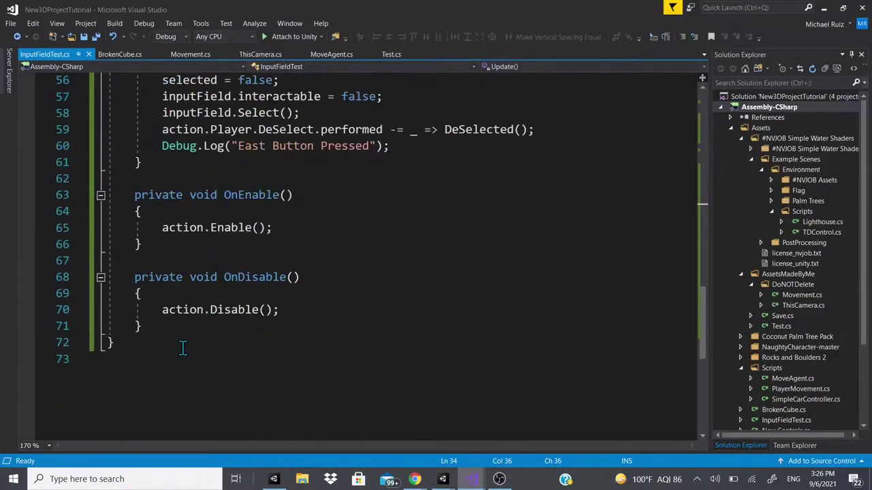
{"action": "scroll", "coordinate": [179, 351], "scroll_direction": "up", "scroll_amount": 2}
{"action": "scroll", "coordinate": [178, 353], "scroll_direction": "down", "scroll_amount": 2}
{"action": "scroll", "coordinate": [178, 344], "scroll_direction": "up", "scroll_amount": 4}
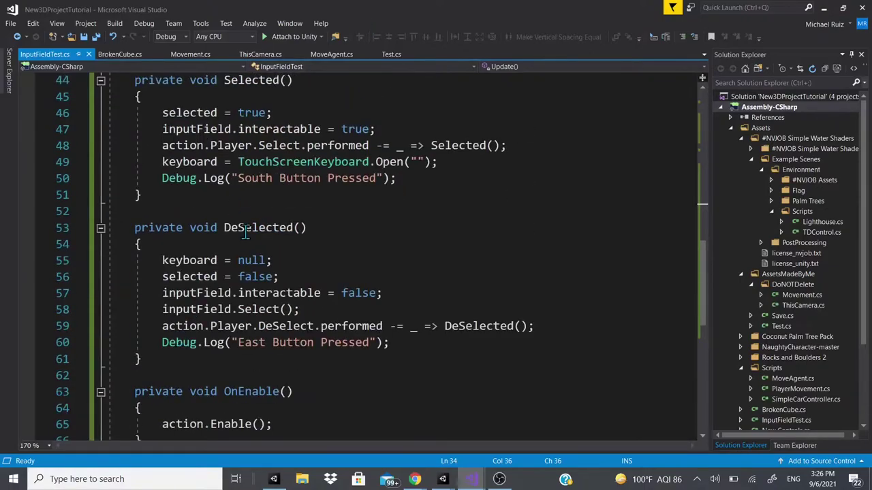
{"action": "scroll", "coordinate": [233, 224], "scroll_direction": "up", "scroll_amount": 6}
{"action": "scroll", "coordinate": [310, 257], "scroll_direction": "up", "scroll_amount": 7}
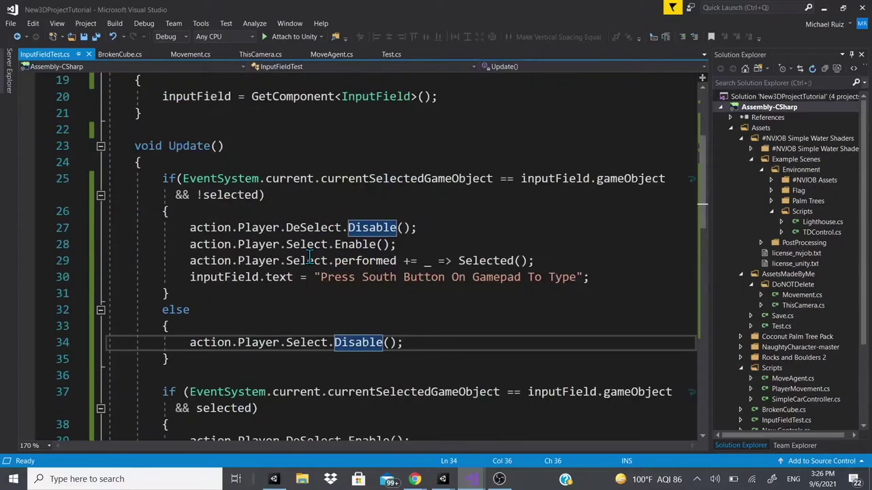